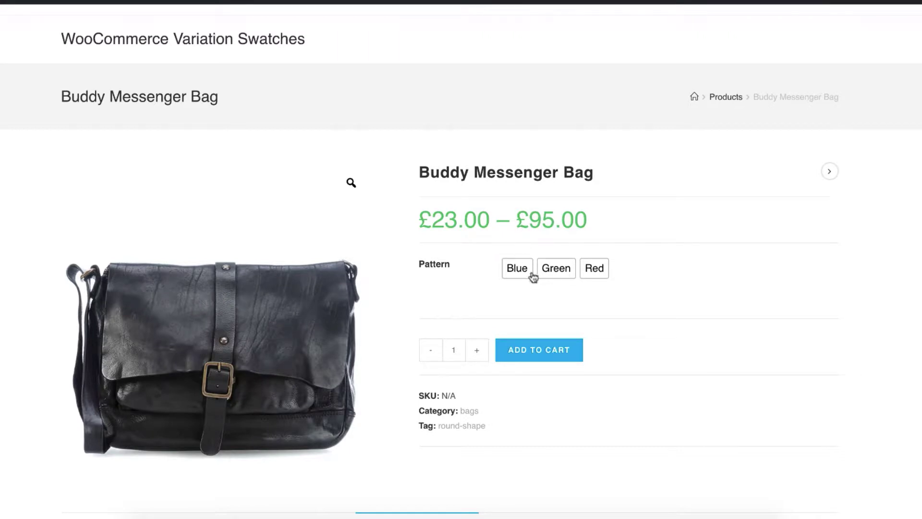
- Try the Green then Red swatches on the Buddy Messenger Bag, then view the swatches plugin's WordPress.org page
click(556, 277)
click(594, 272)
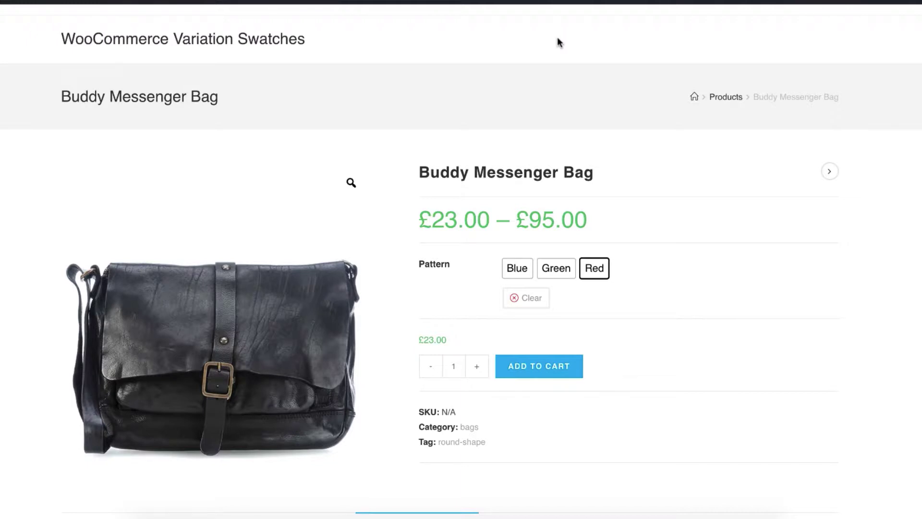
click(503, 1)
- Scroll the plugin page and pick out its active installations count
scroll(571, 283, down, 5)
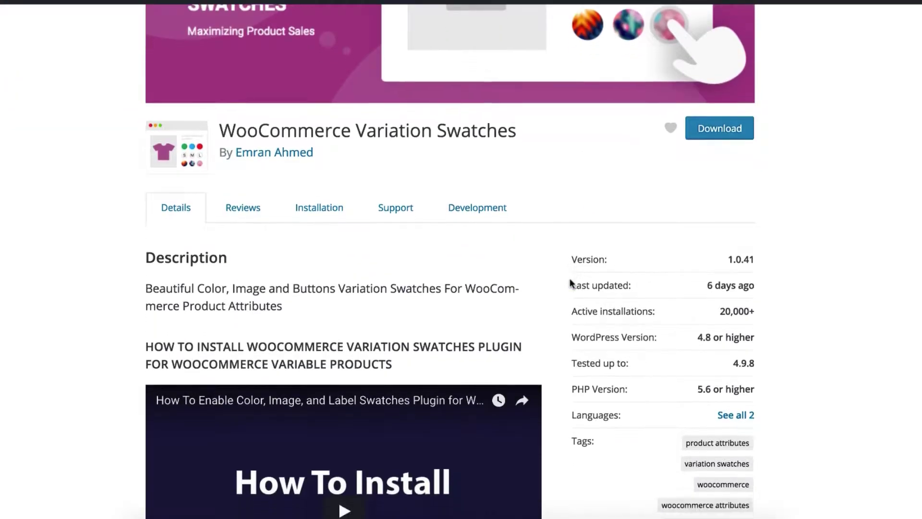
double_click(723, 310)
scroll(723, 309, down, 5)
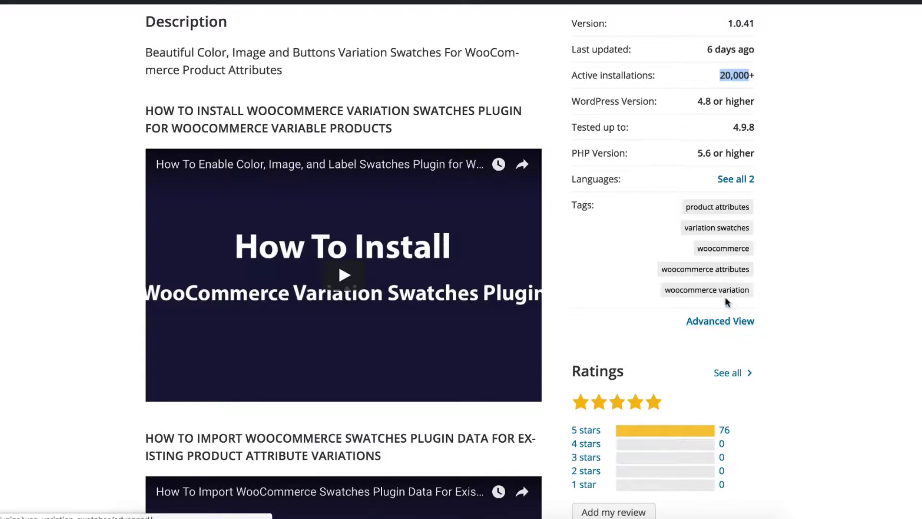
scroll(726, 307, down, 2)
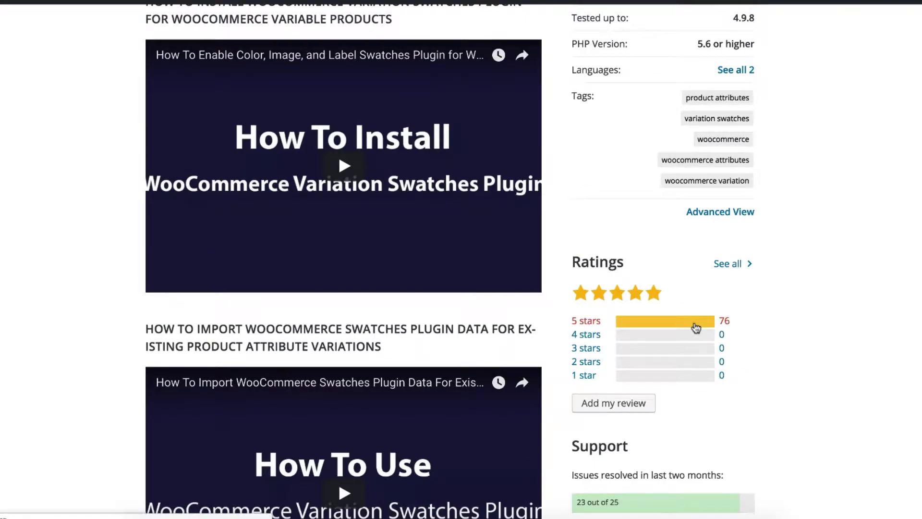
- Show the plugin's five-star reviews and open 'Perfect and really easy to install'
click(693, 321)
scroll(407, 374, down, 1)
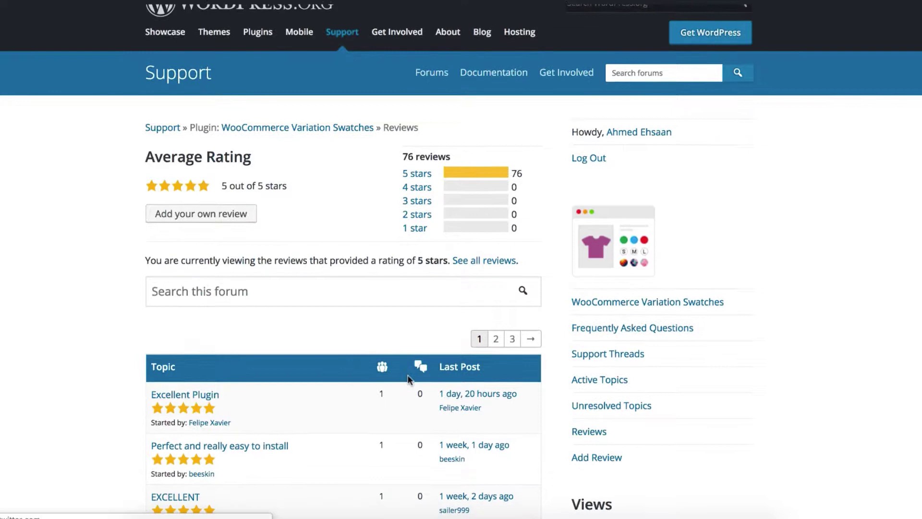
scroll(382, 396, down, 1)
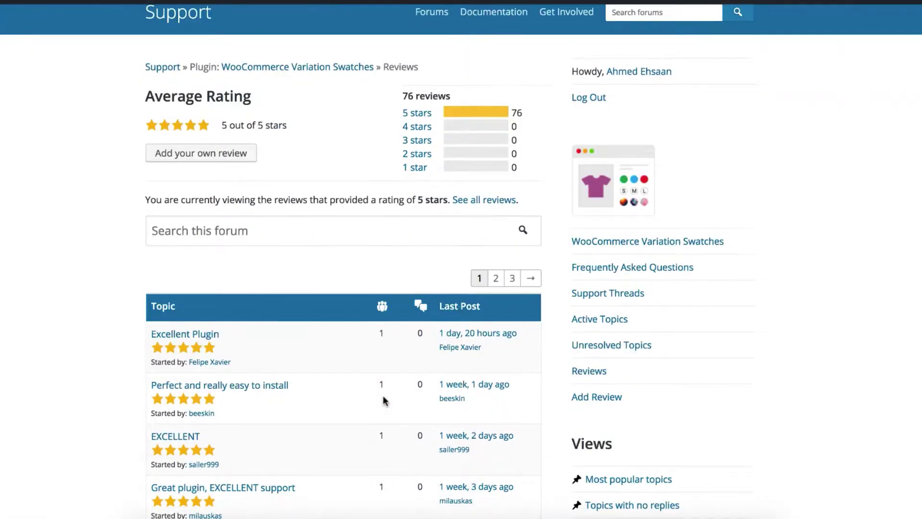
click(271, 393)
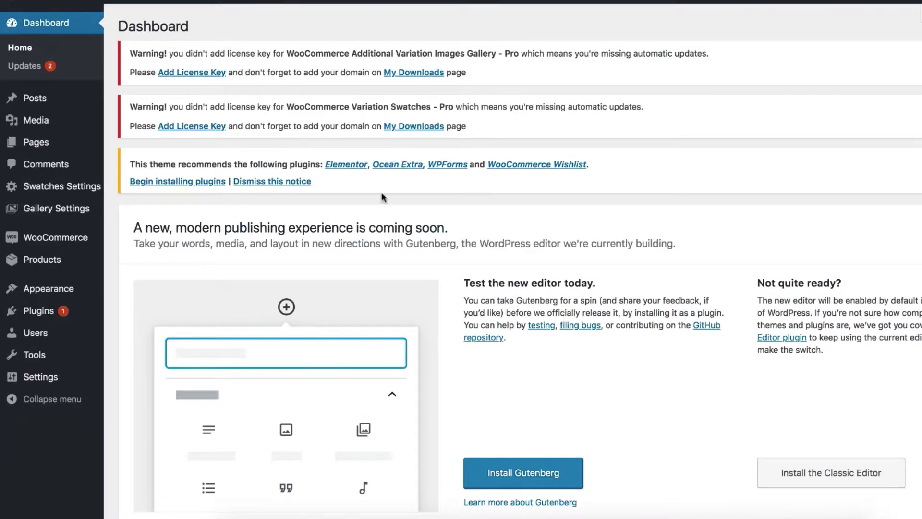
- Create a product attribute named Pattern with the Button display type
mouse_move(81, 259)
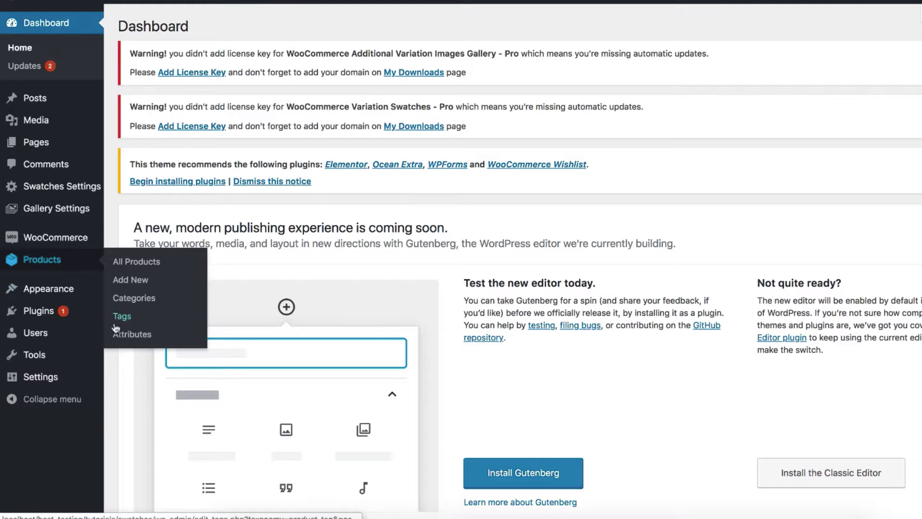
click(128, 335)
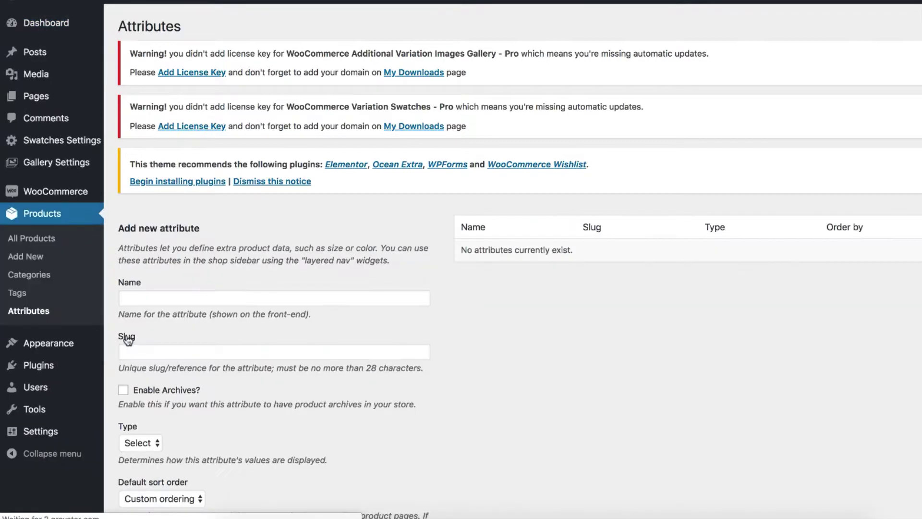
scroll(207, 312, down, 2)
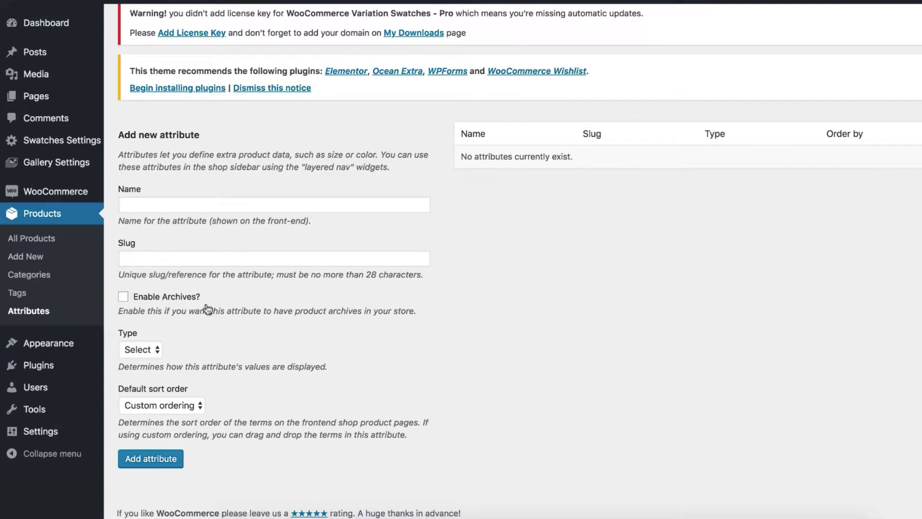
click(213, 205)
click(198, 235)
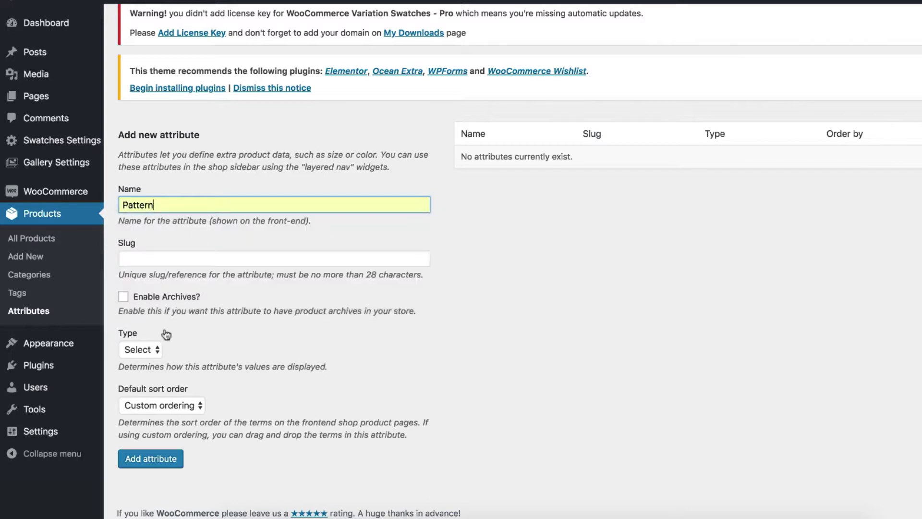
click(152, 347)
click(148, 383)
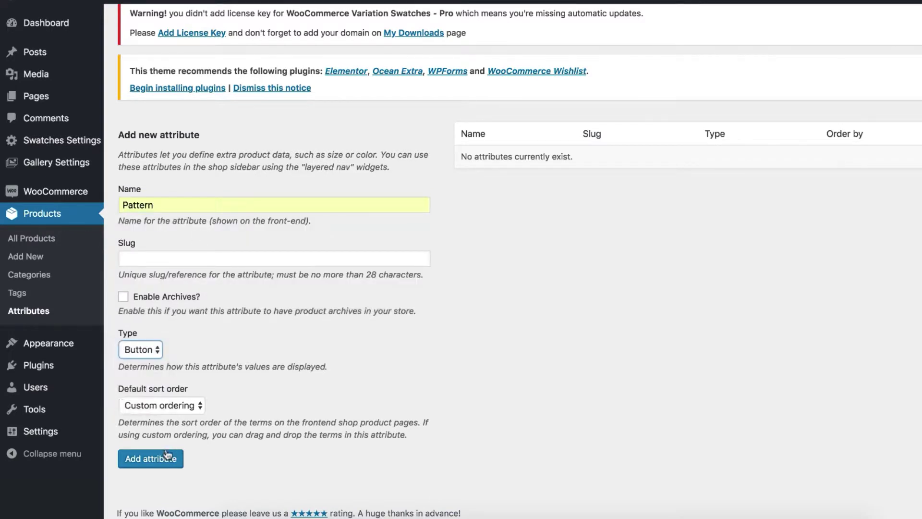
click(161, 458)
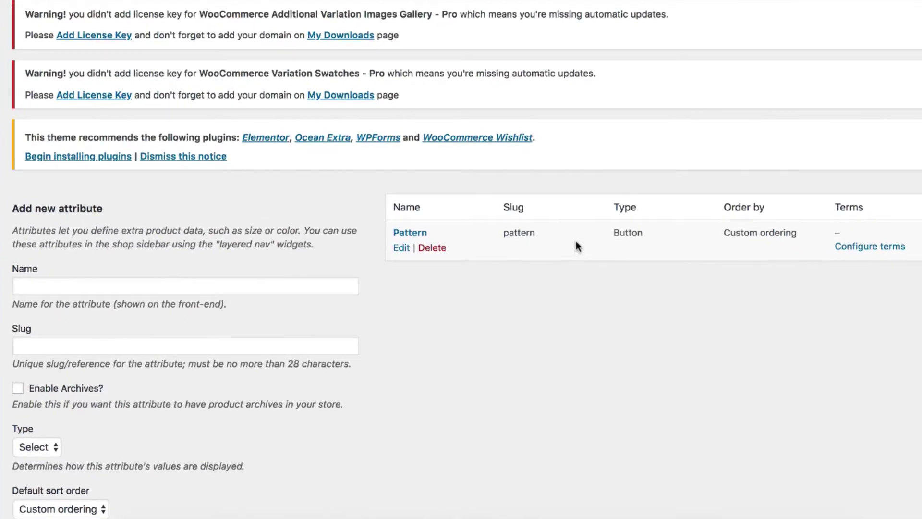
- Open the Pattern attribute's terms and add the term Red
click(873, 247)
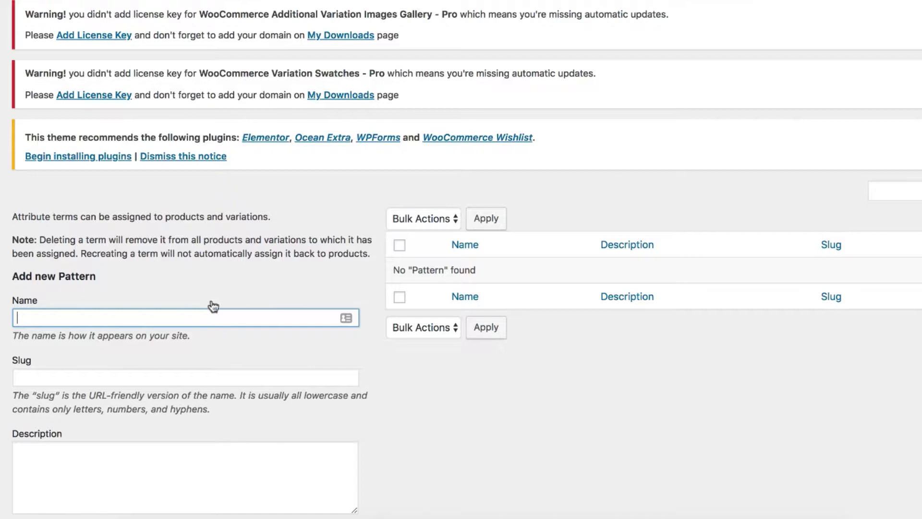
scroll(210, 305, down, 3)
scroll(175, 222, down, 1)
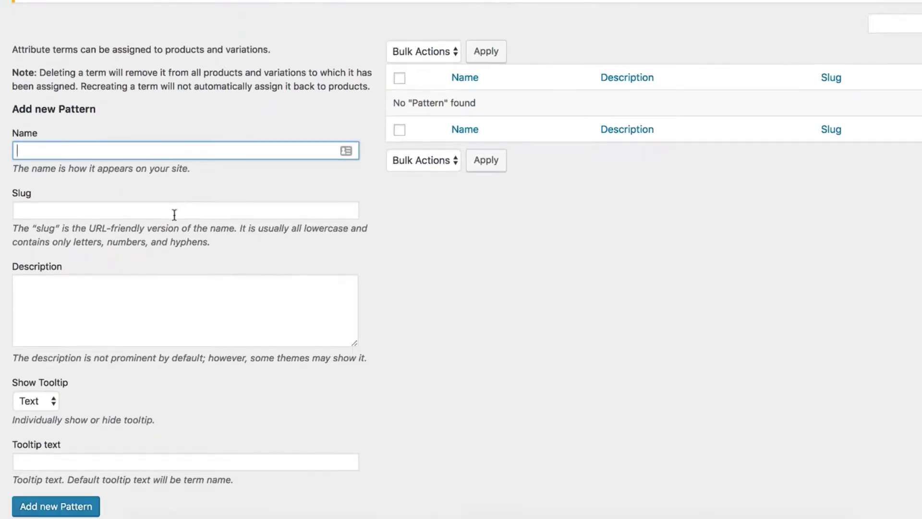
text(Red)
click(69, 508)
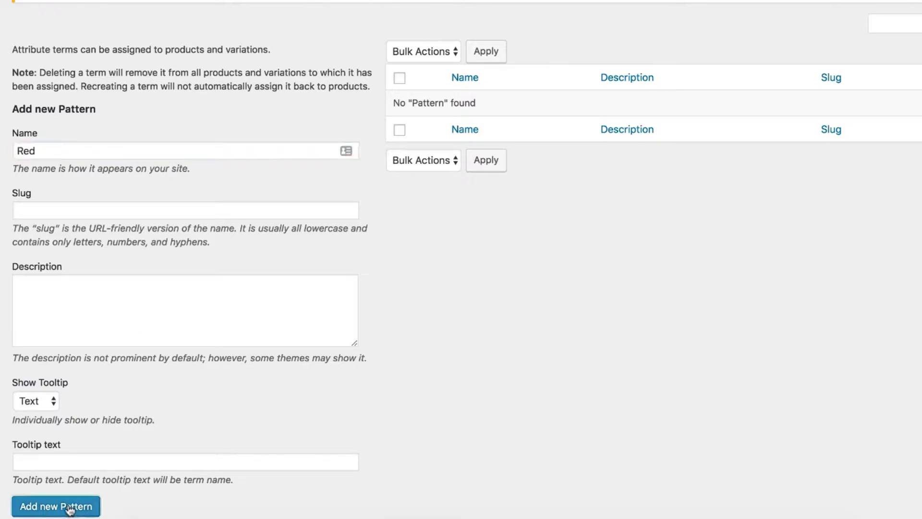
- Add Green and Blue as further Pattern terms
click(126, 149)
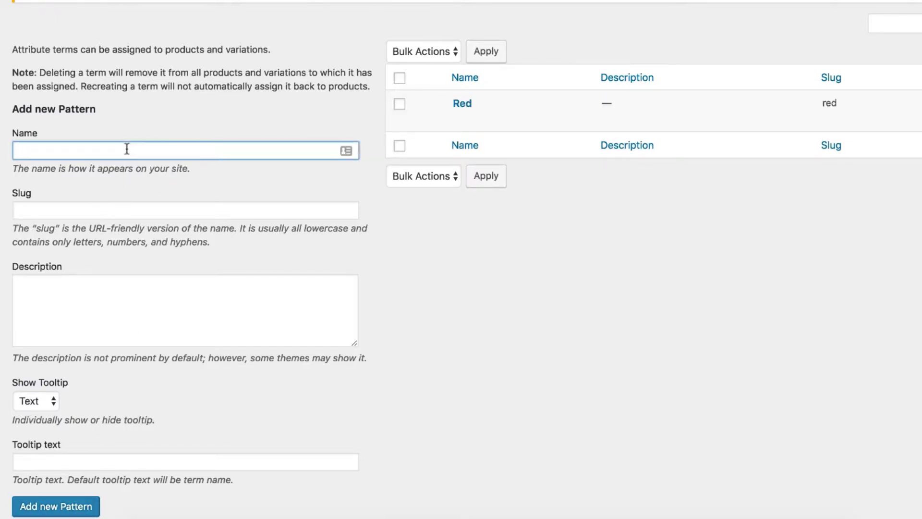
text(Green)
scroll(96, 408, down, 1)
click(79, 480)
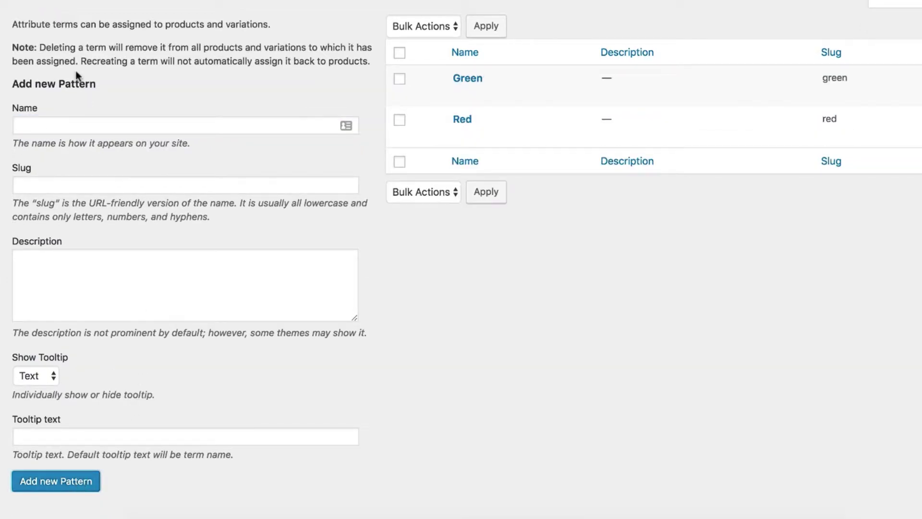
click(73, 124)
text(Bl)
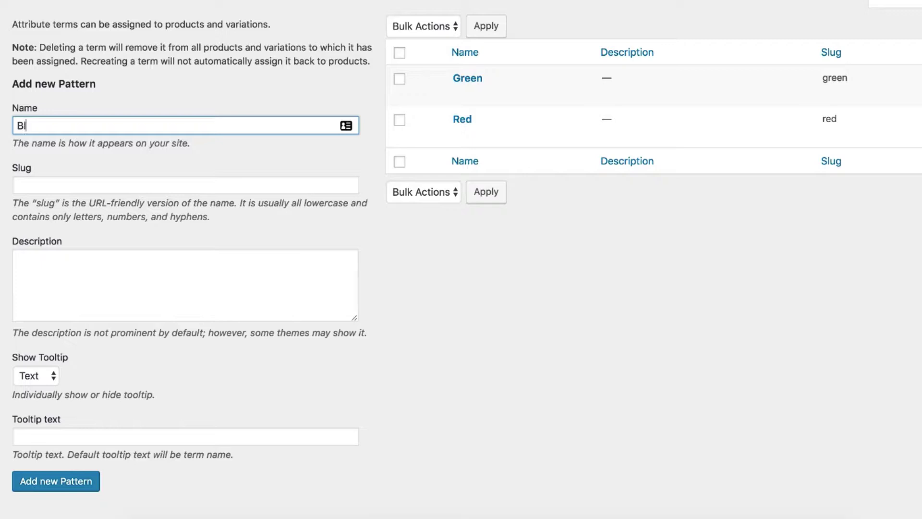
text(ue)
click(77, 485)
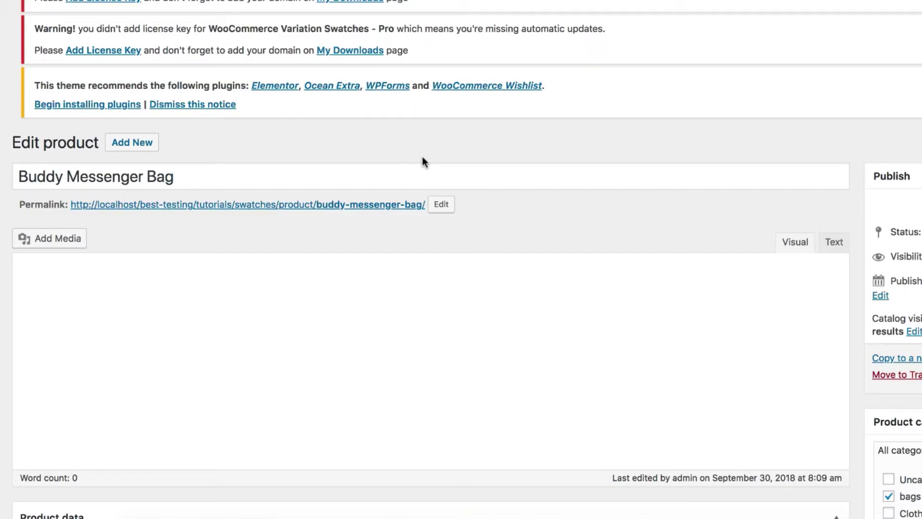
- Keep the Buddy Messenger Bag as a Variable product and list the attributes available to add
scroll(440, 288, down, 4)
scroll(419, 288, down, 2)
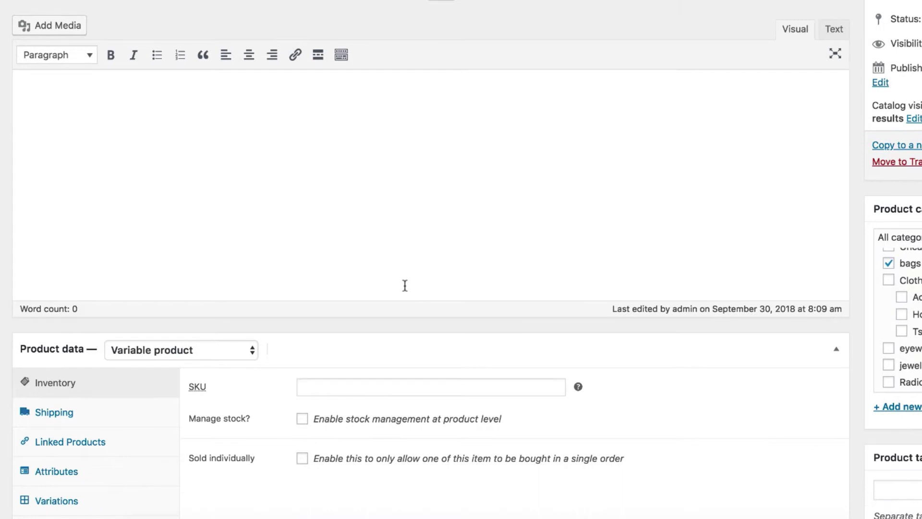
click(248, 354)
click(284, 351)
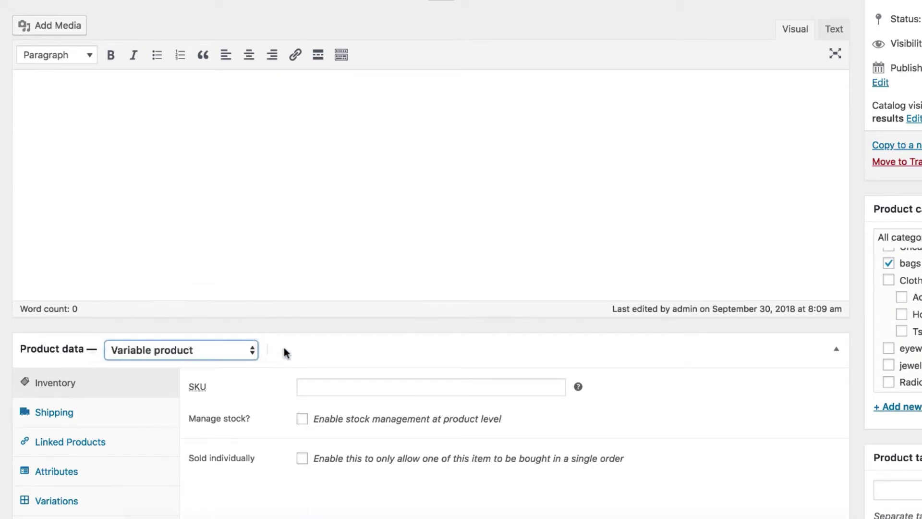
scroll(283, 353, down, 3)
scroll(283, 356, down, 1)
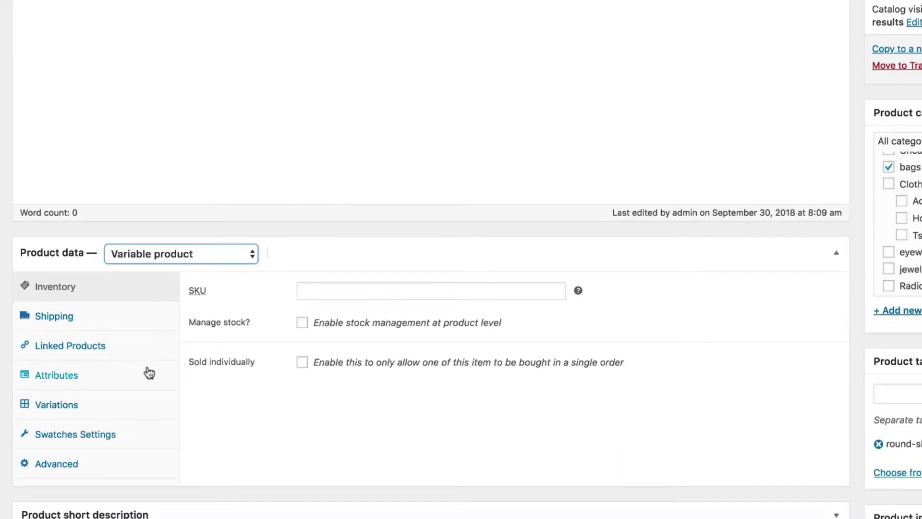
click(147, 374)
click(279, 290)
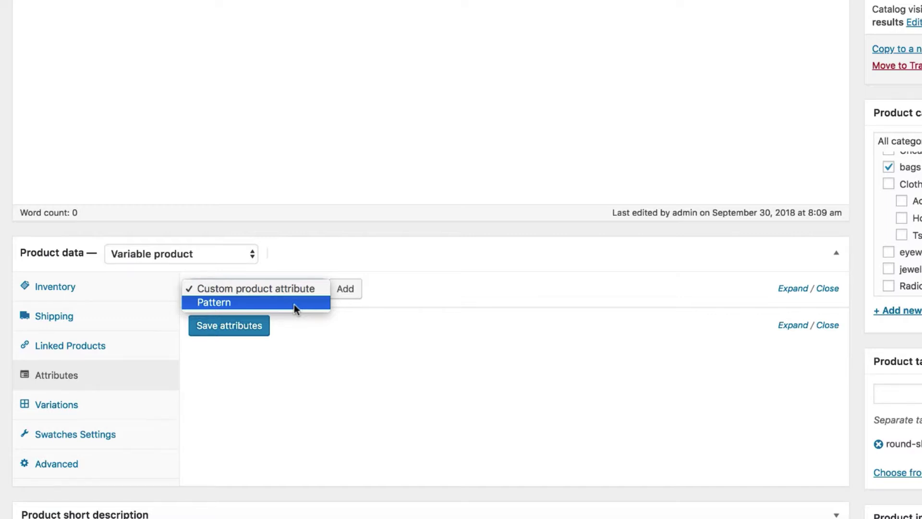
- Attach Pattern with all values Blue, Green and Red, enable Used for variations, and save
click(294, 302)
click(348, 292)
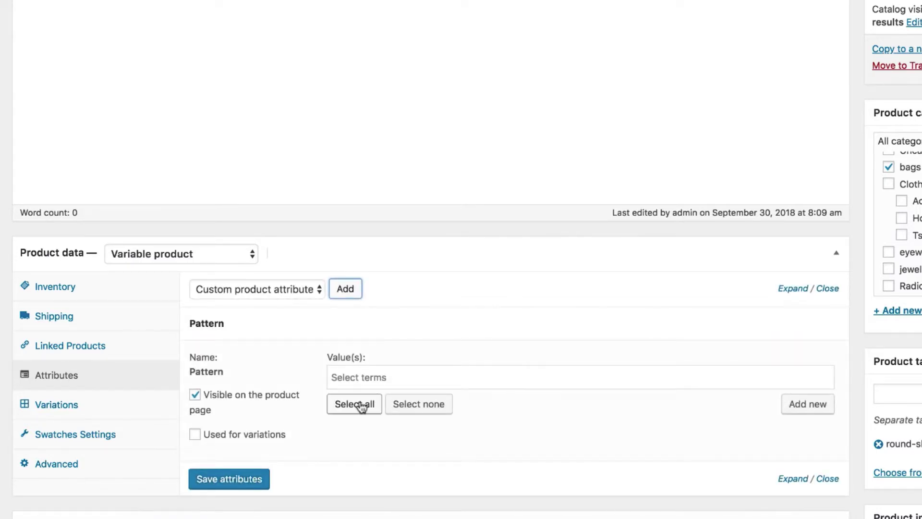
click(361, 406)
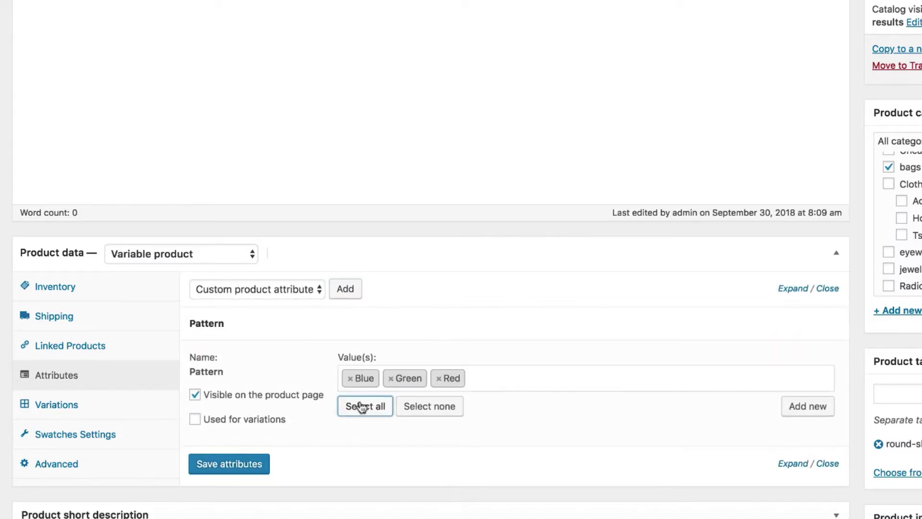
click(235, 422)
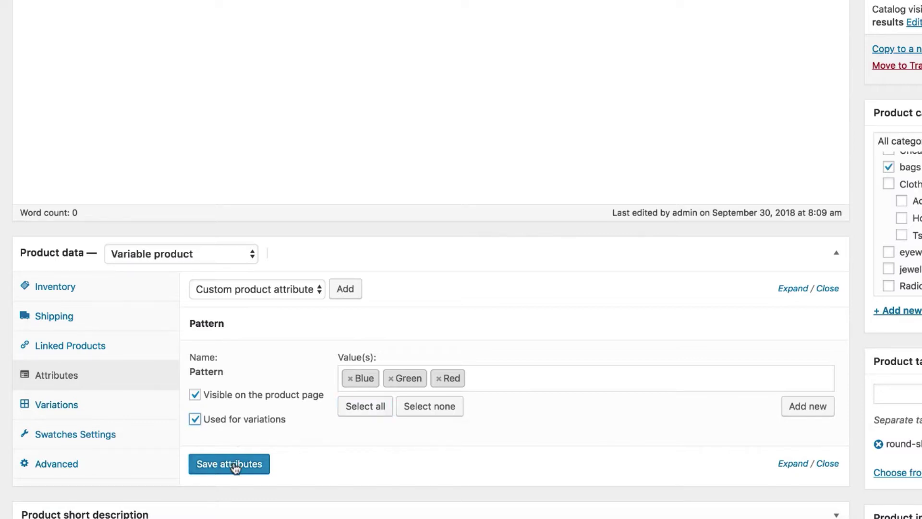
click(236, 464)
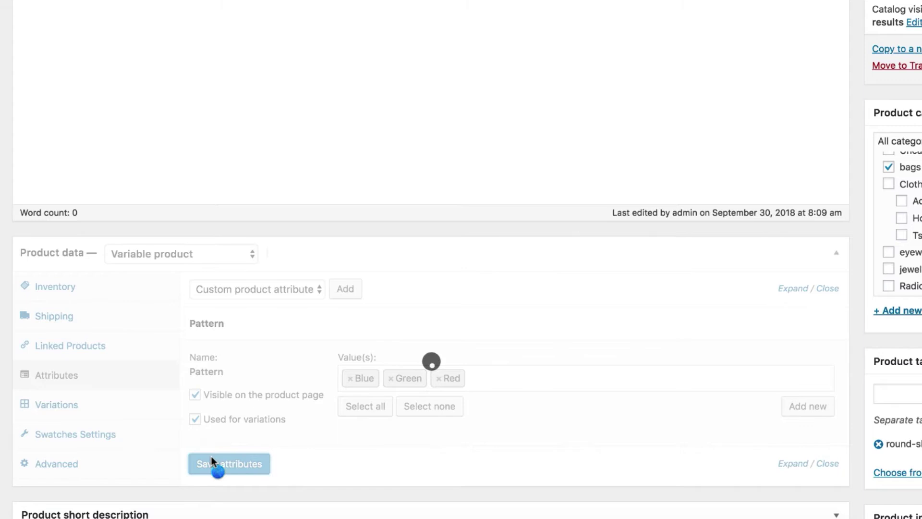
- Generate Red, Green and Blue variations from all attributes and expand the Red variation
click(80, 408)
click(363, 290)
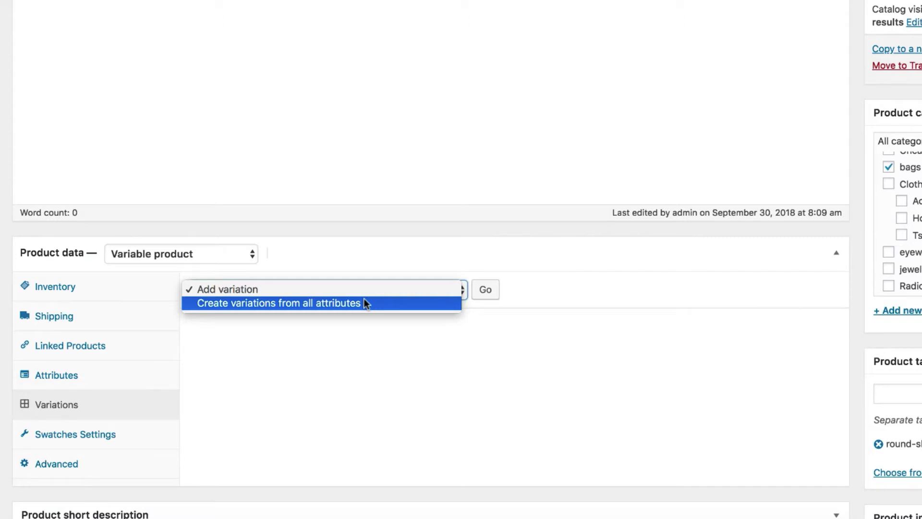
click(364, 303)
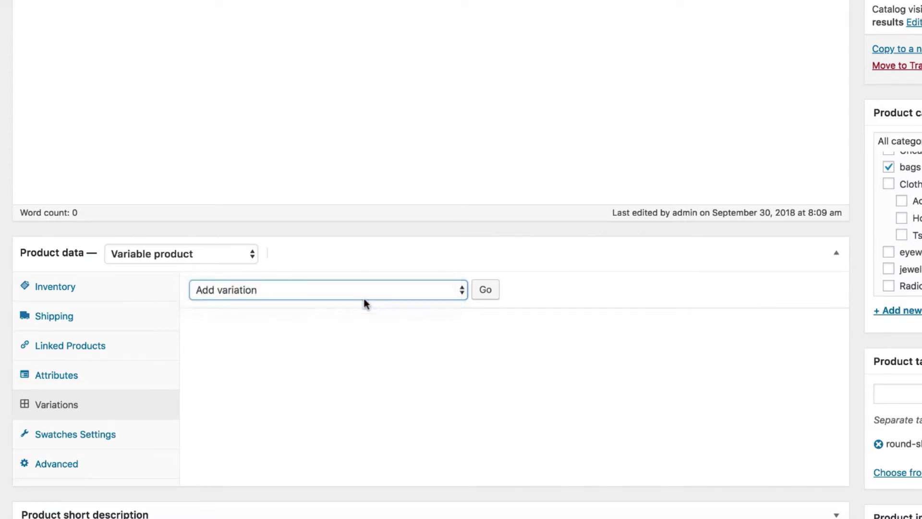
click(486, 292)
click(596, 15)
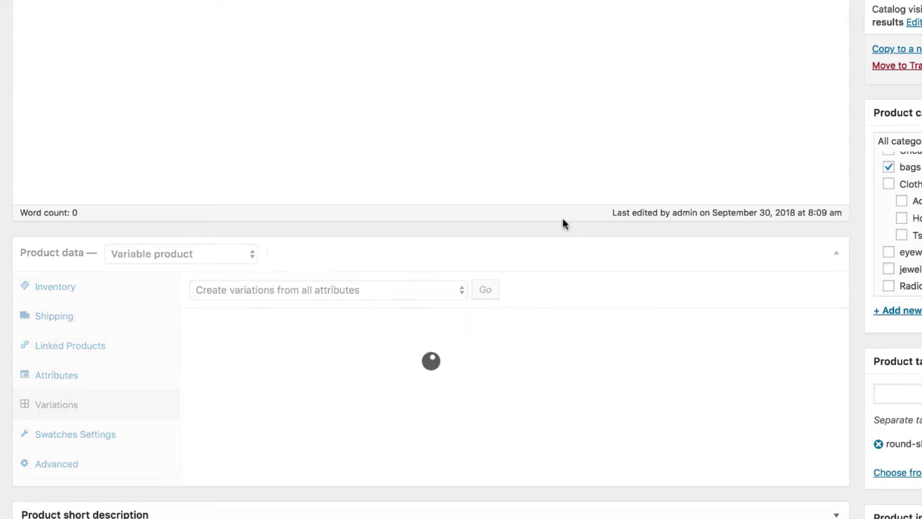
scroll(434, 314, down, 1)
click(325, 310)
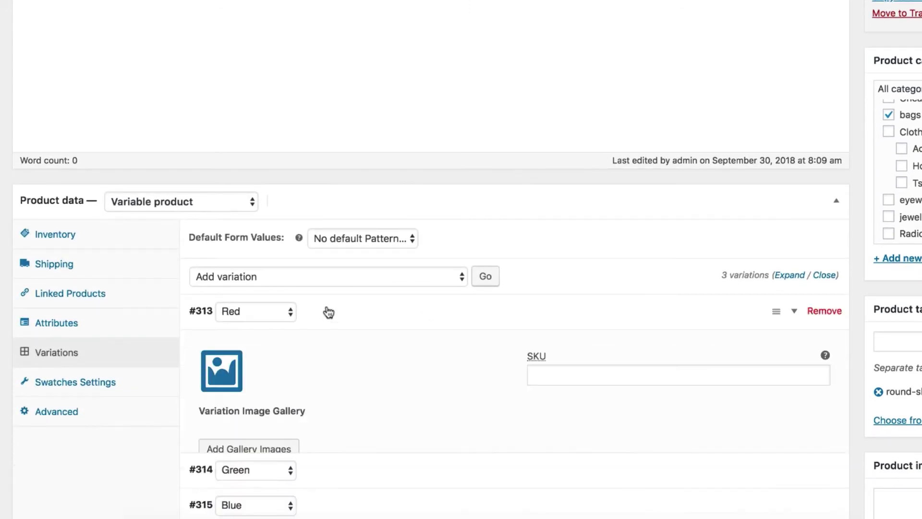
scroll(325, 311, down, 5)
- Price Red at 23 with the teal bag image and Green at 95 with the brown leather bag
click(272, 276)
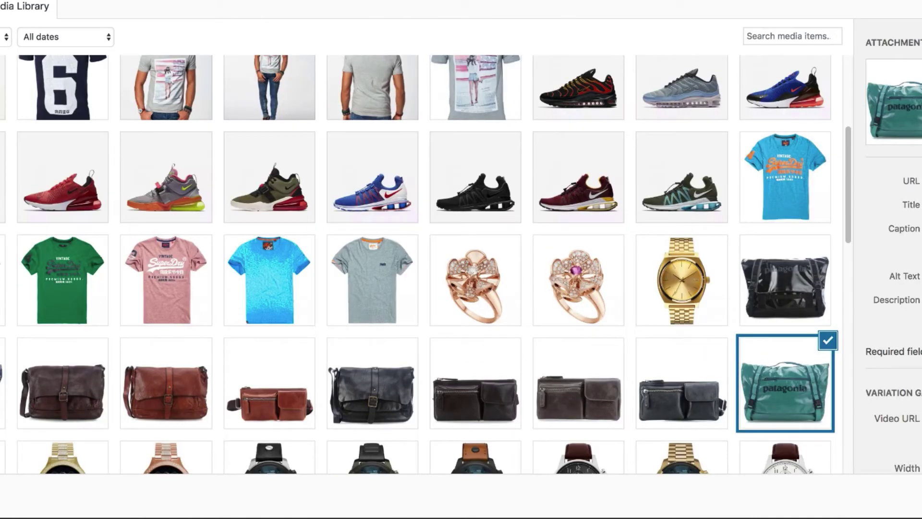
click(878, 497)
click(383, 56)
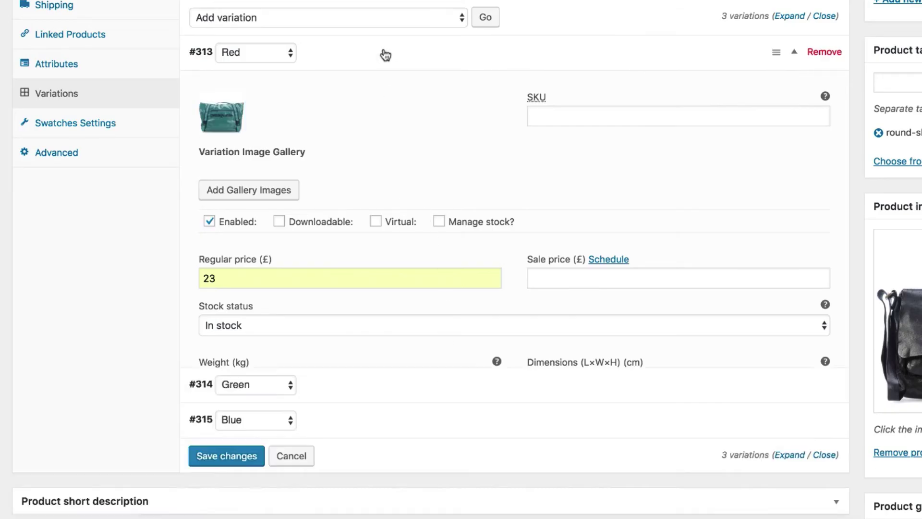
click(368, 103)
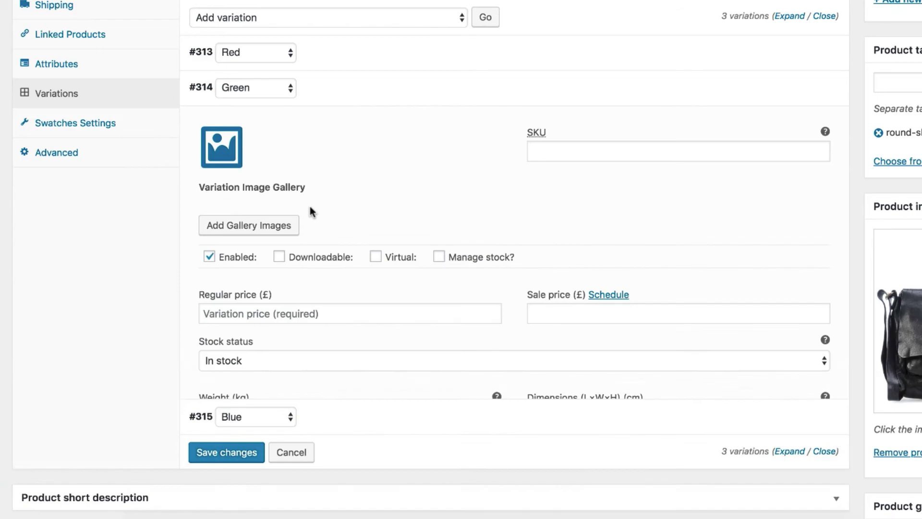
click(221, 146)
click(879, 497)
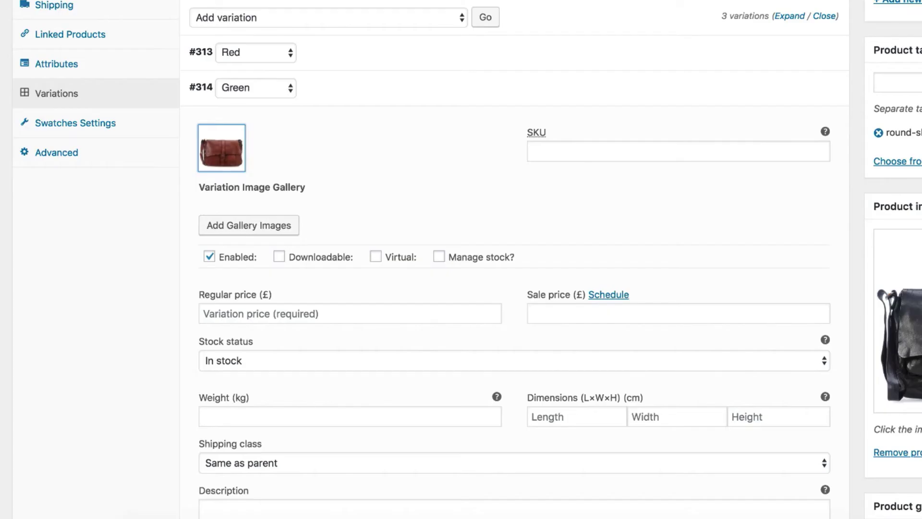
click(257, 310)
click(252, 331)
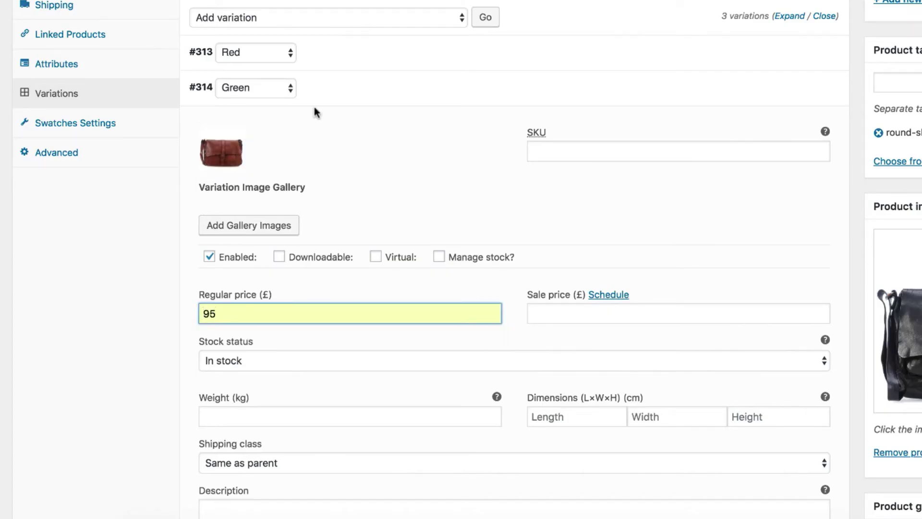
click(335, 100)
- Price Blue at 75 with the dark bag photo and save the variation changes
click(319, 122)
click(276, 352)
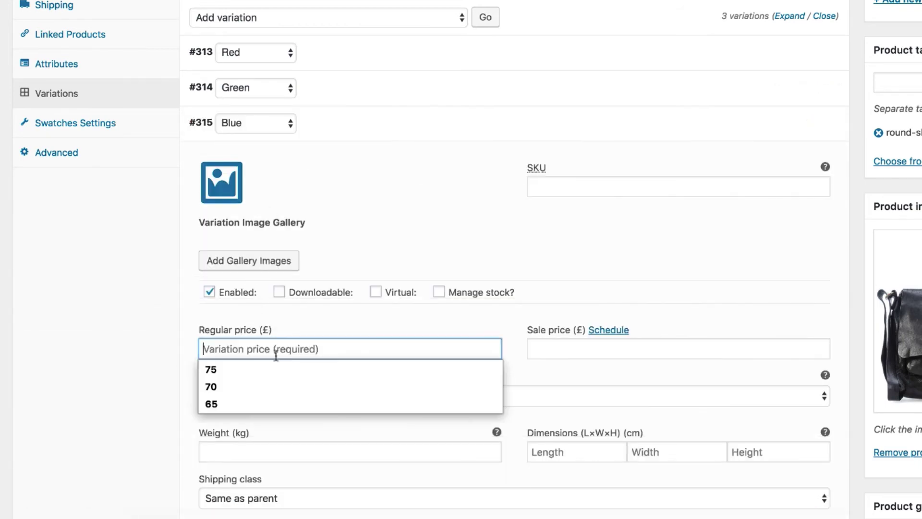
click(257, 368)
click(221, 195)
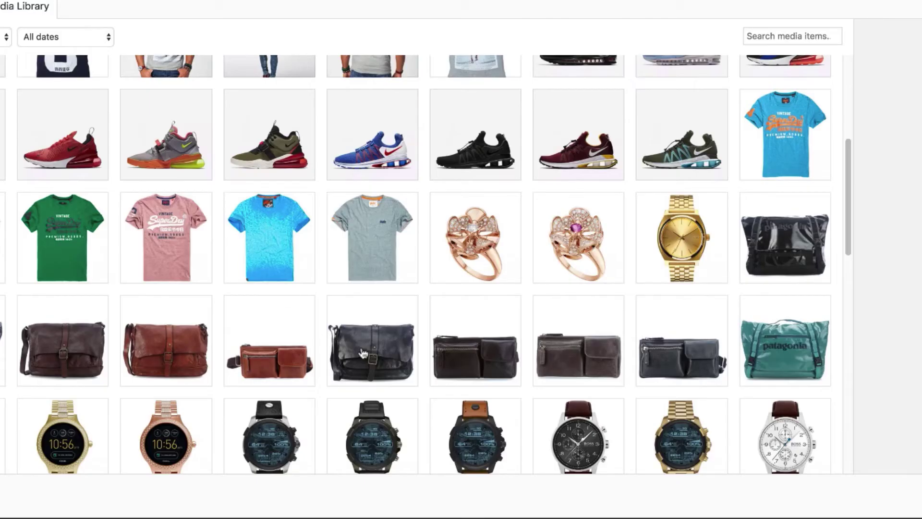
click(6, 341)
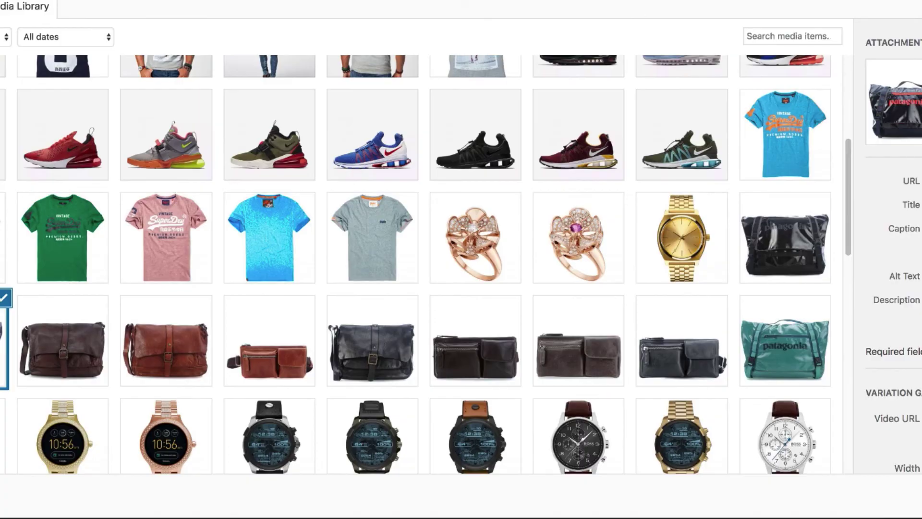
click(893, 495)
scroll(552, 408, down, 3)
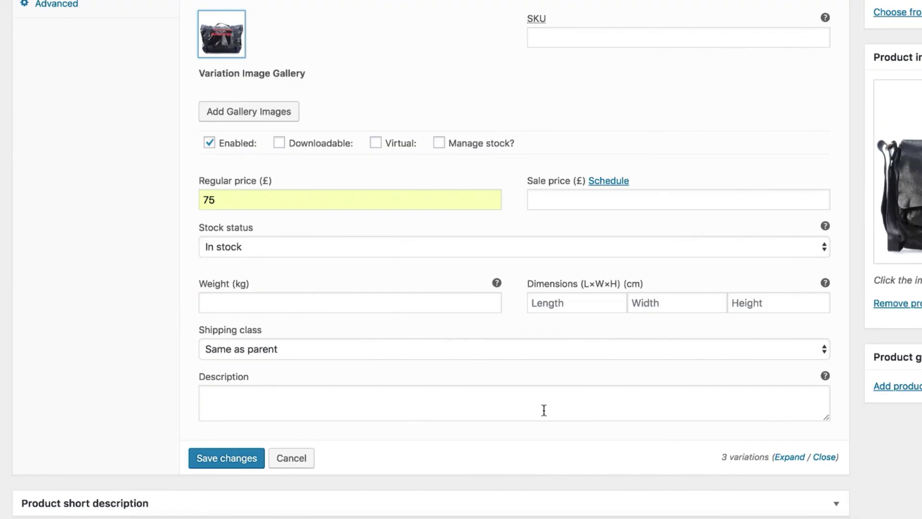
click(248, 459)
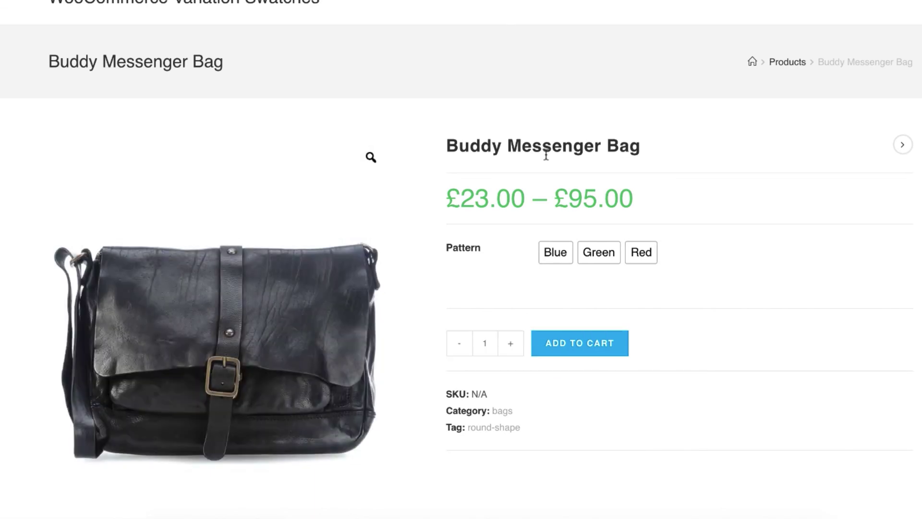
- Try the Blue, Green and Red swatches in turn, ending on Red at £23.00 with the teal bag
click(552, 254)
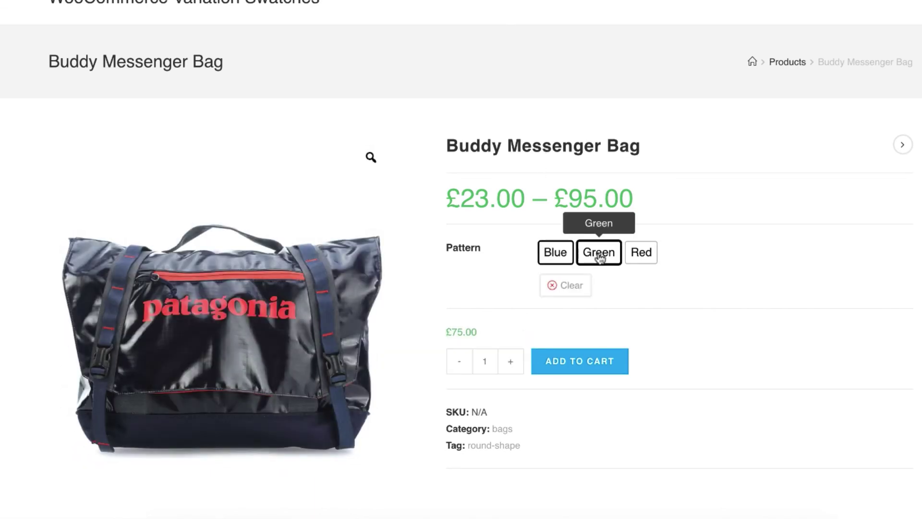
click(597, 256)
click(641, 259)
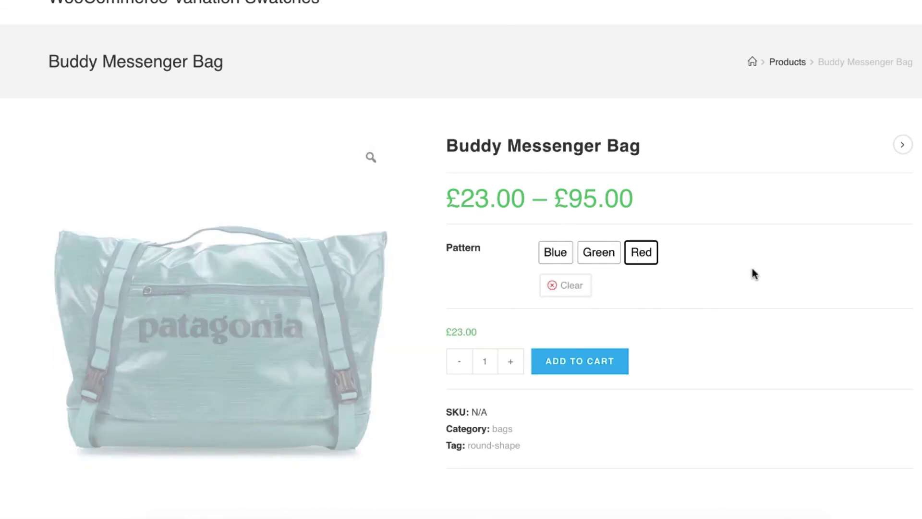